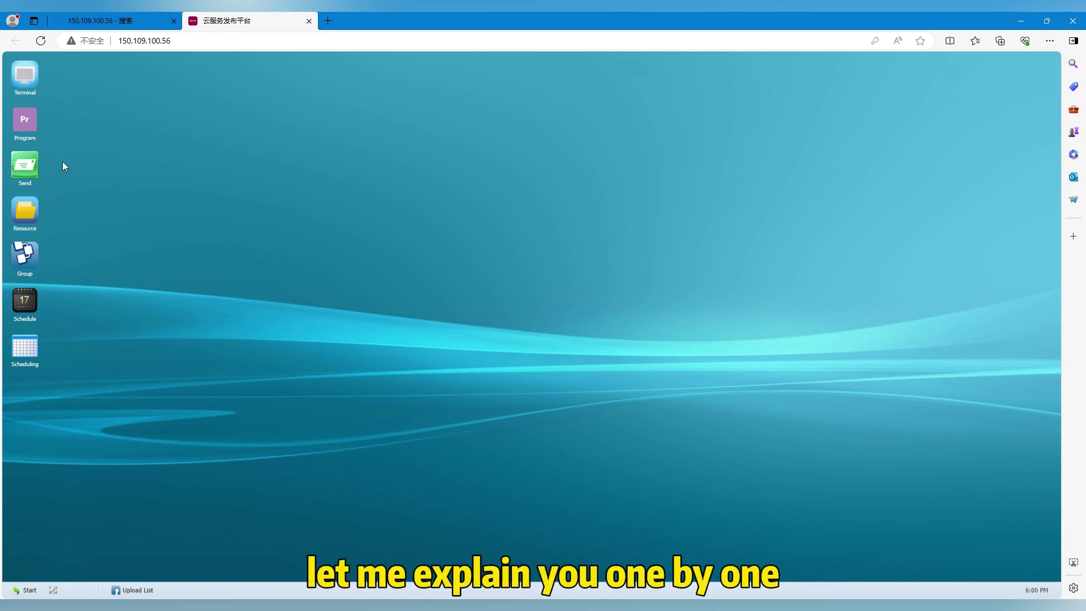
- Open Terminal device management and view its Remote Control and Monitor tabs for the device groups
click(40, 88)
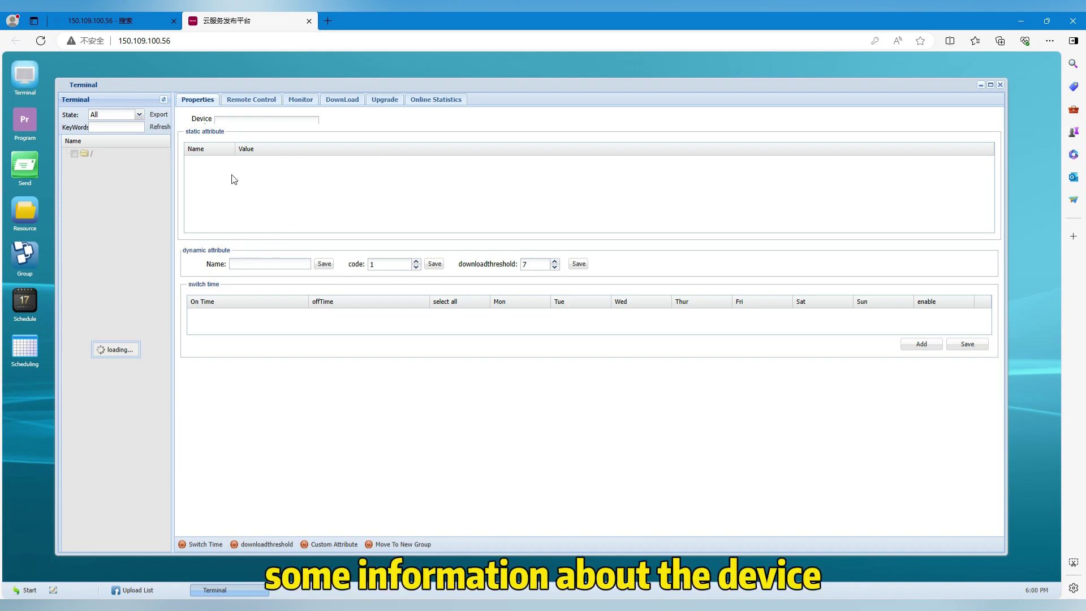
click(259, 103)
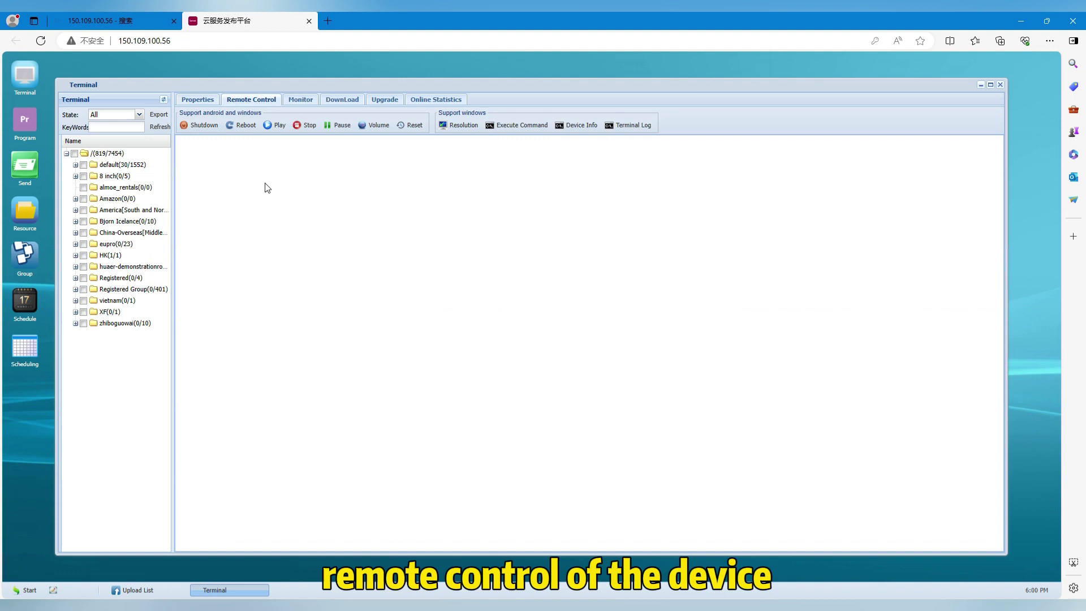
click(300, 106)
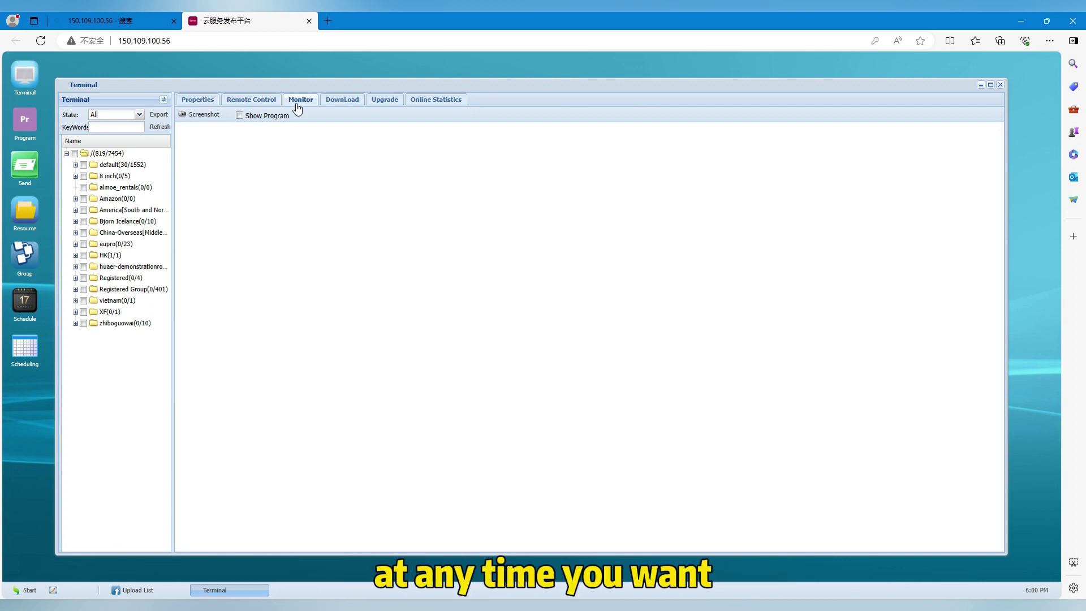
- Check the DownLoad progress and Monitor tabs, then minimise the Terminal window
click(337, 106)
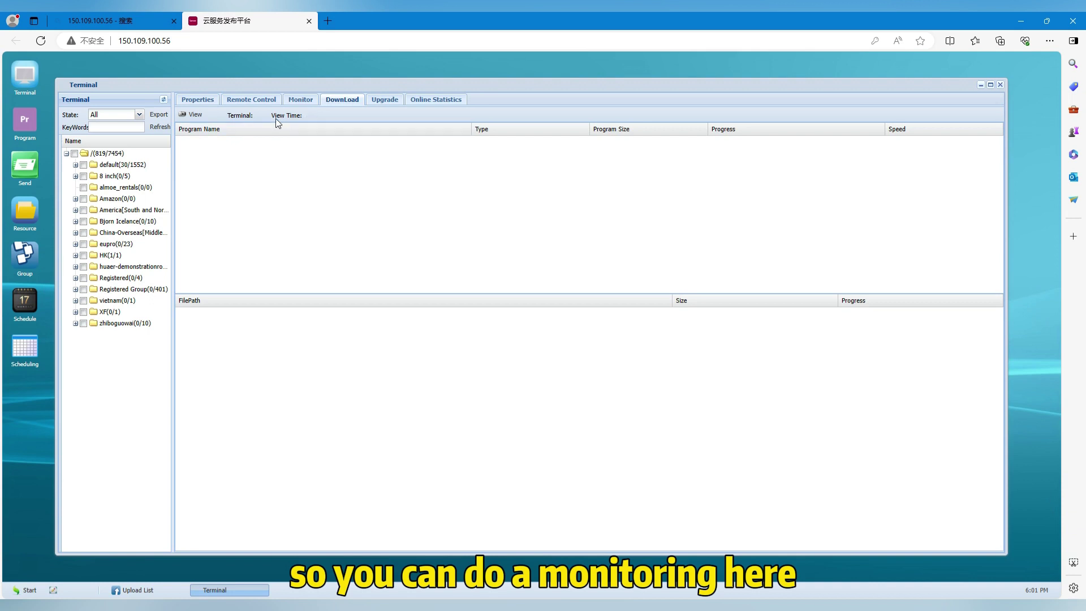
click(300, 101)
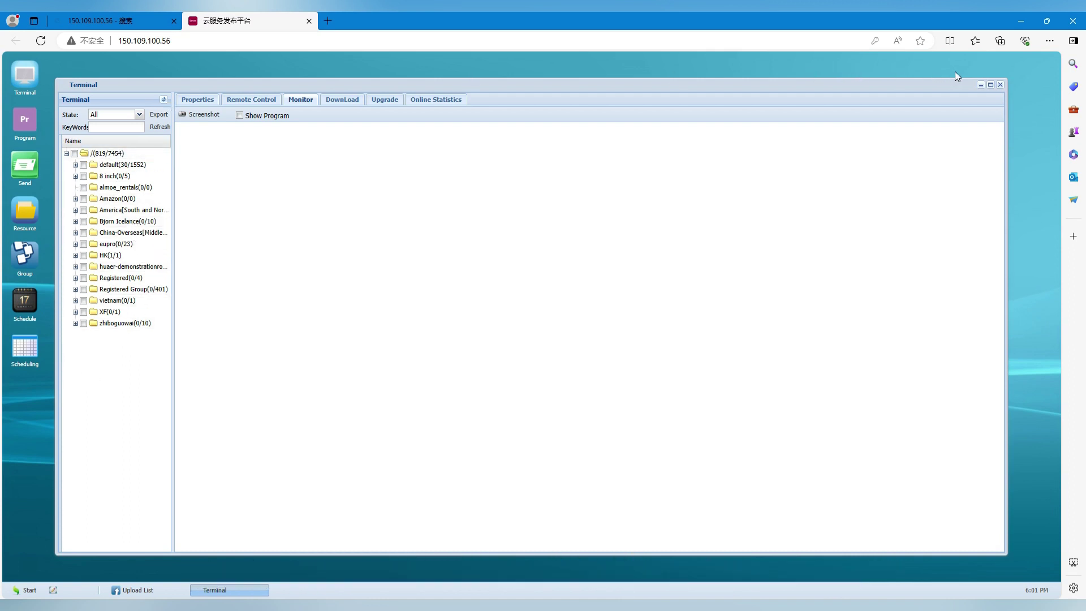
click(982, 84)
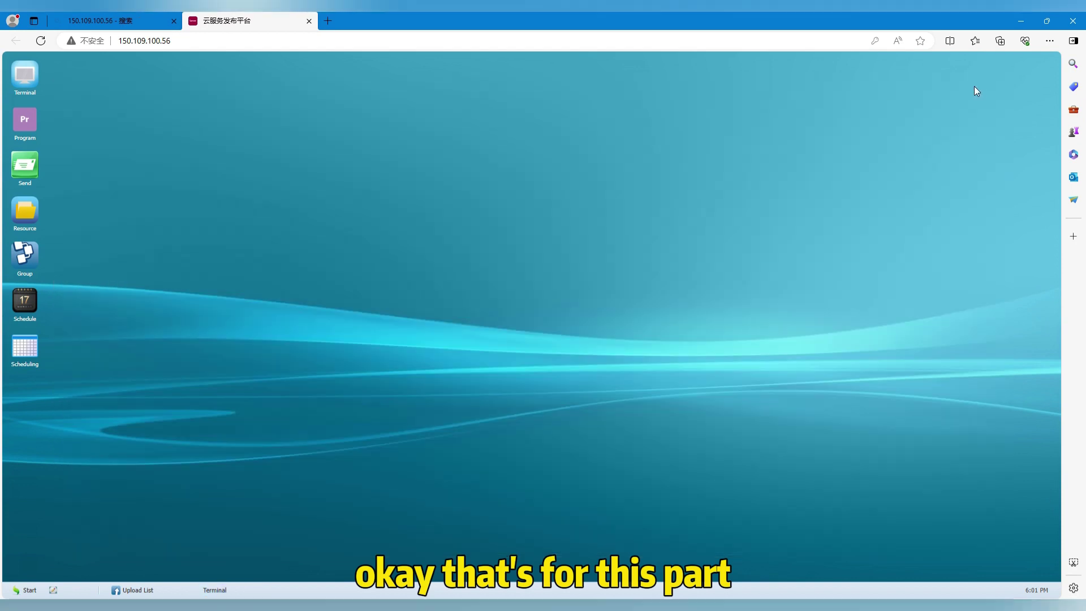
- Create a new 1920×1080 program named MARVEL with a program category selected
double_click(25, 124)
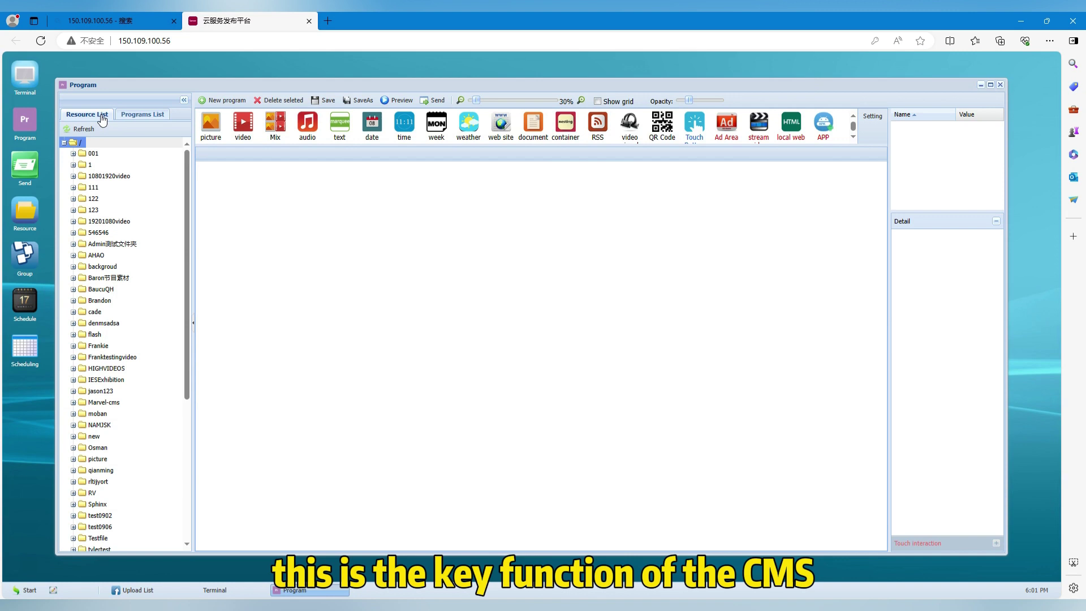
click(232, 100)
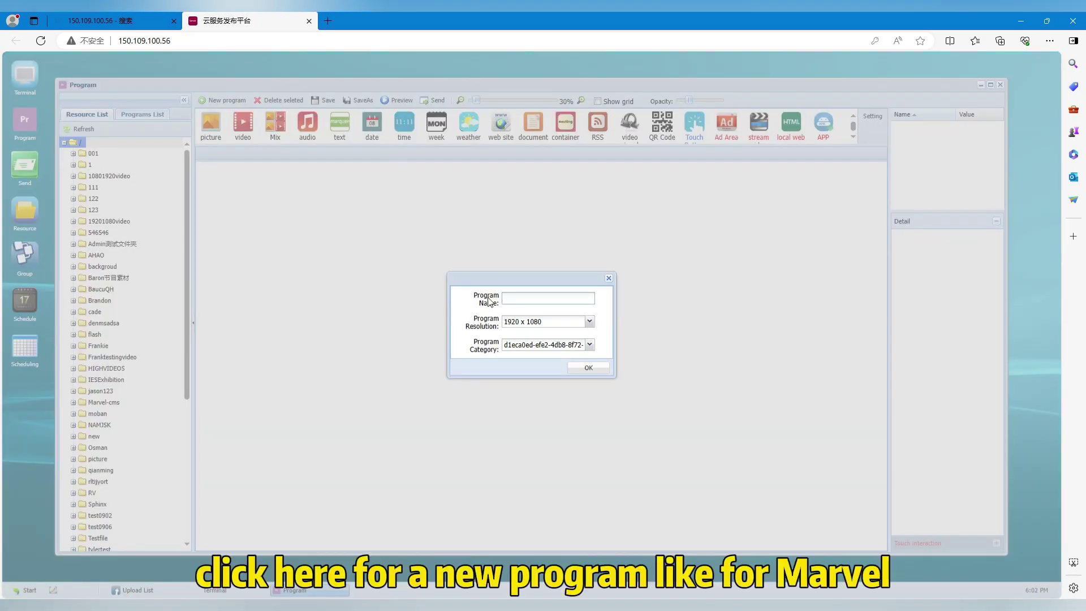
text(MARVEL)
click(589, 345)
click(587, 355)
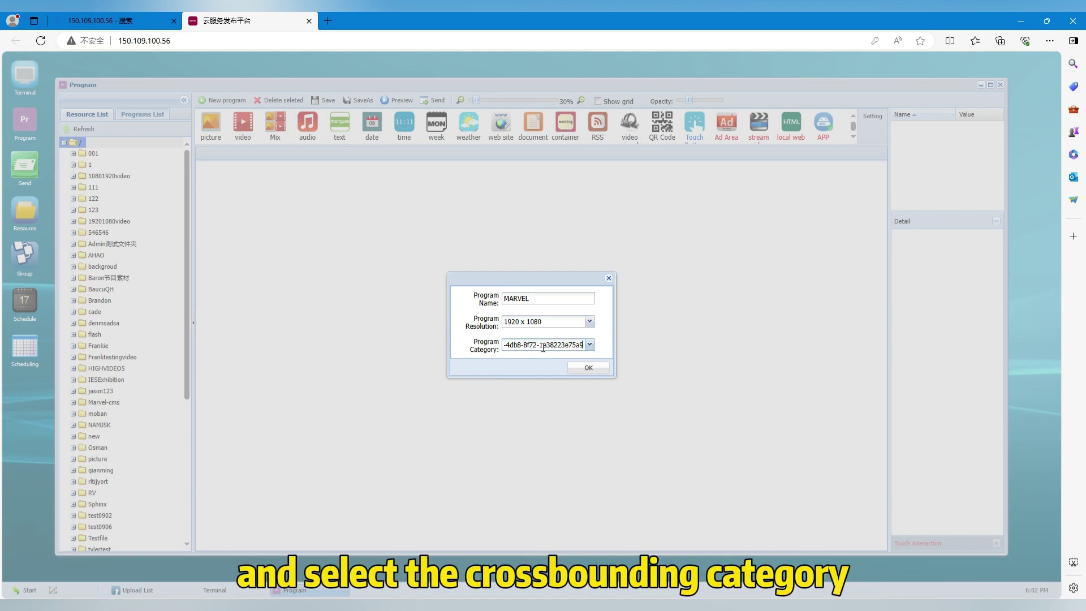
click(577, 369)
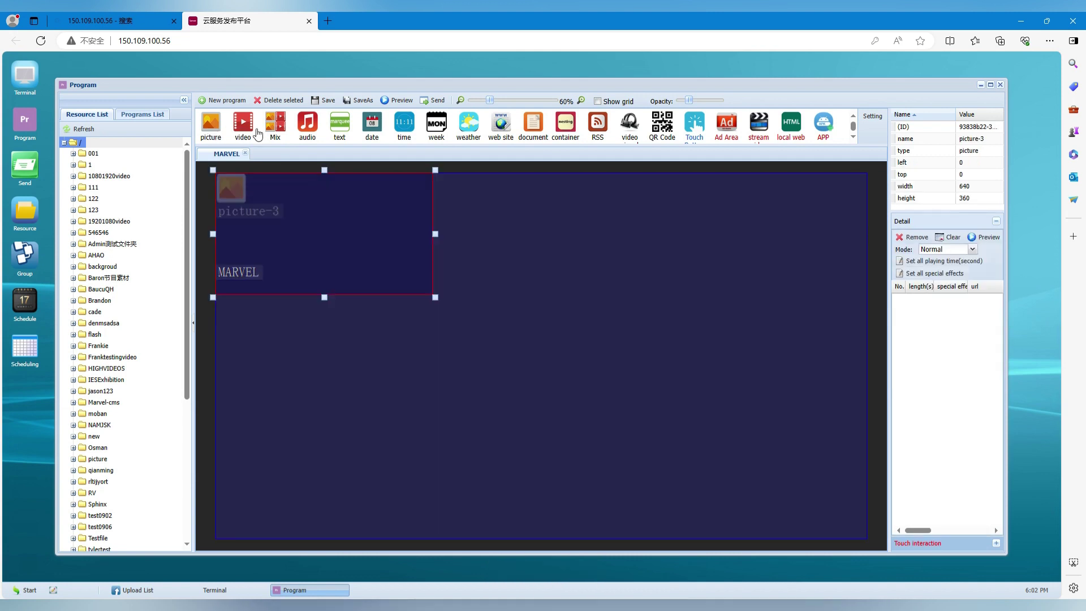
- Add a full-canvas picture region and drop t0149af9c067d72406e.jpg from 图片 into it
click(211, 127)
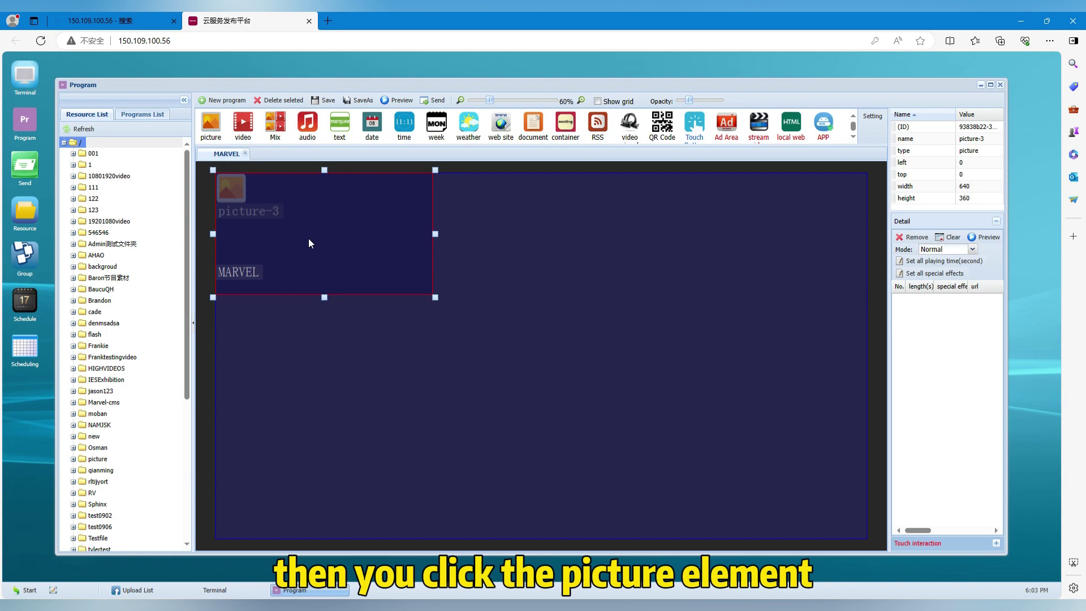
drag(435, 297, 869, 542)
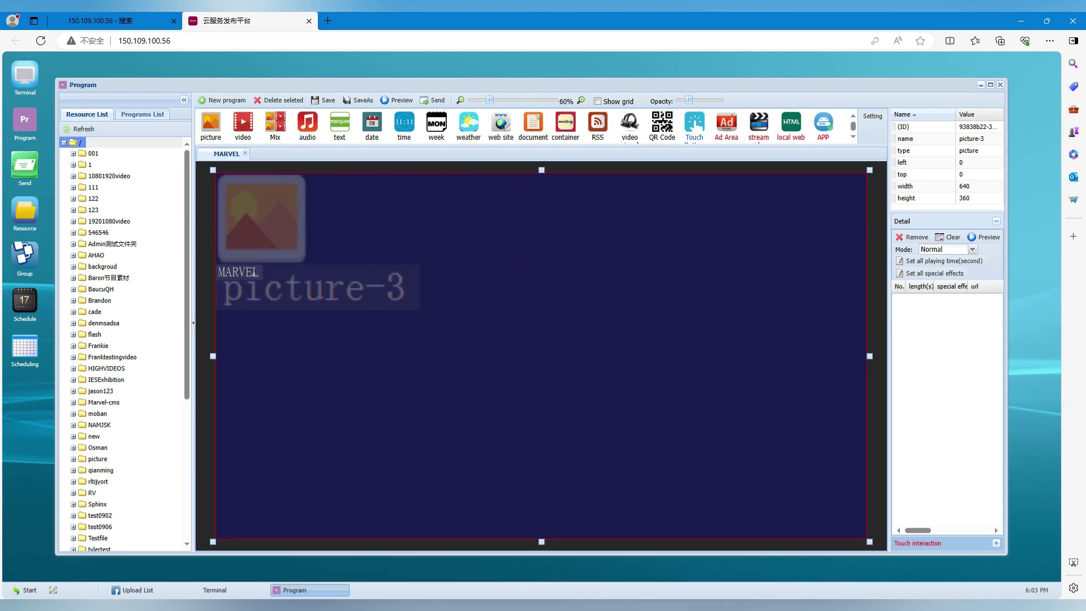
scroll(101, 443, down, 5)
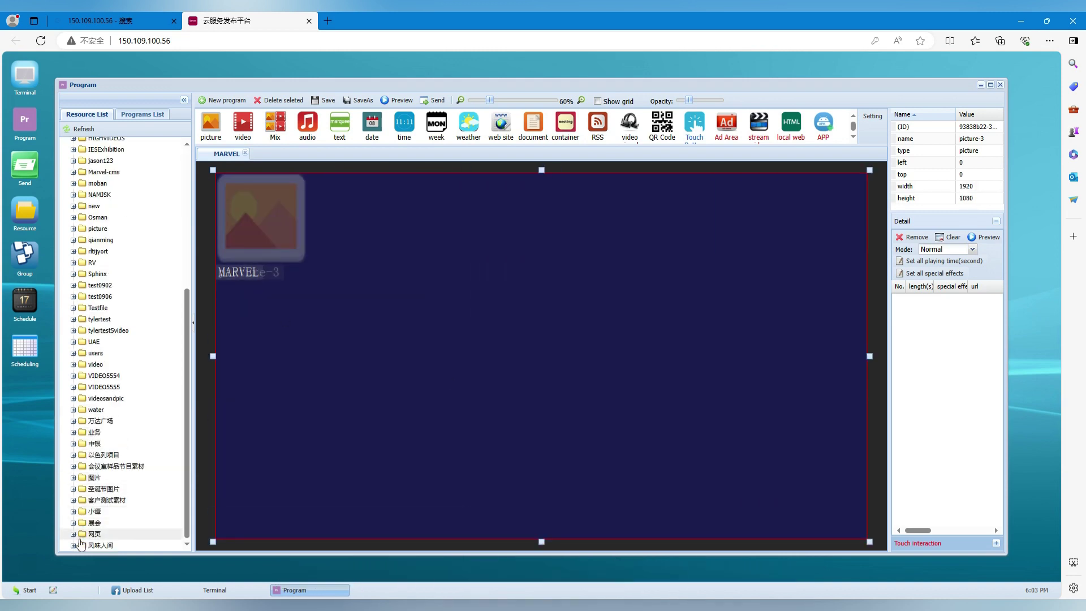
click(73, 478)
scroll(79, 478, down, 1)
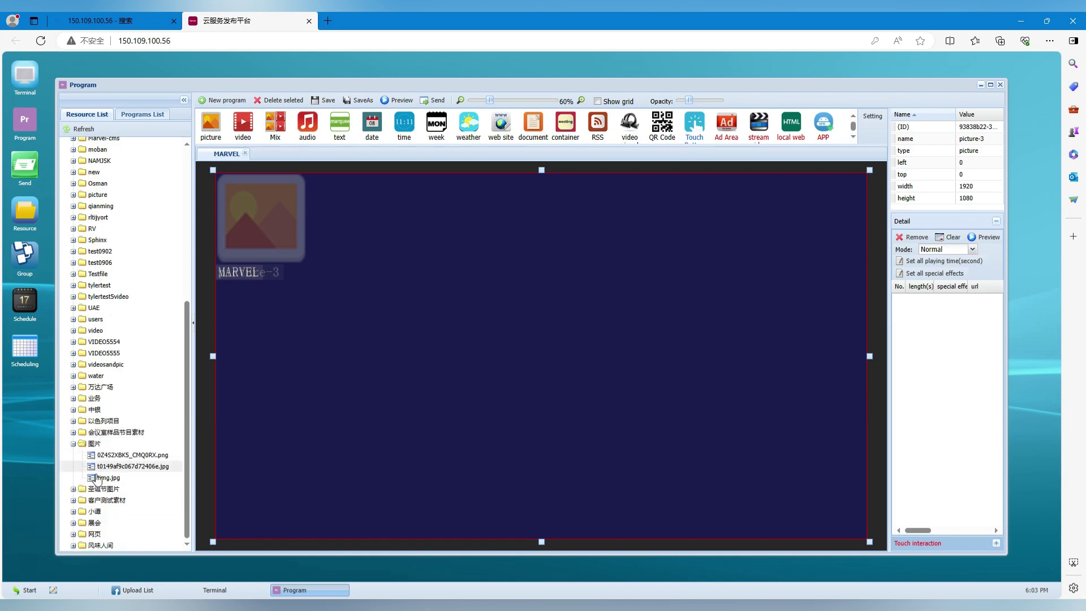
click(112, 467)
drag(124, 462, 566, 340)
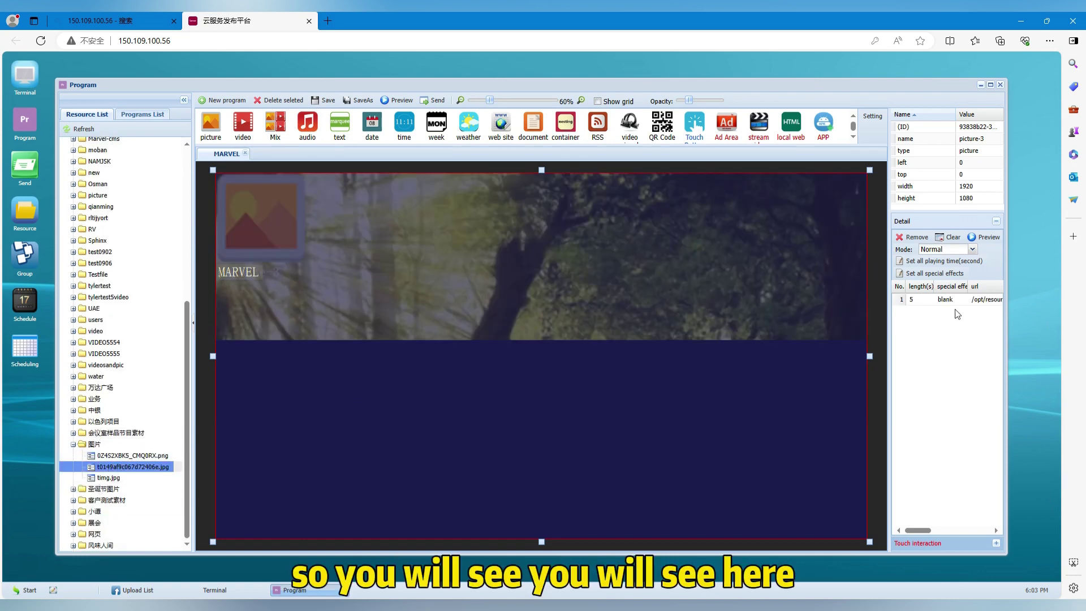
- Add a second 图片 image to Picture-3's Detail playlist
click(958, 304)
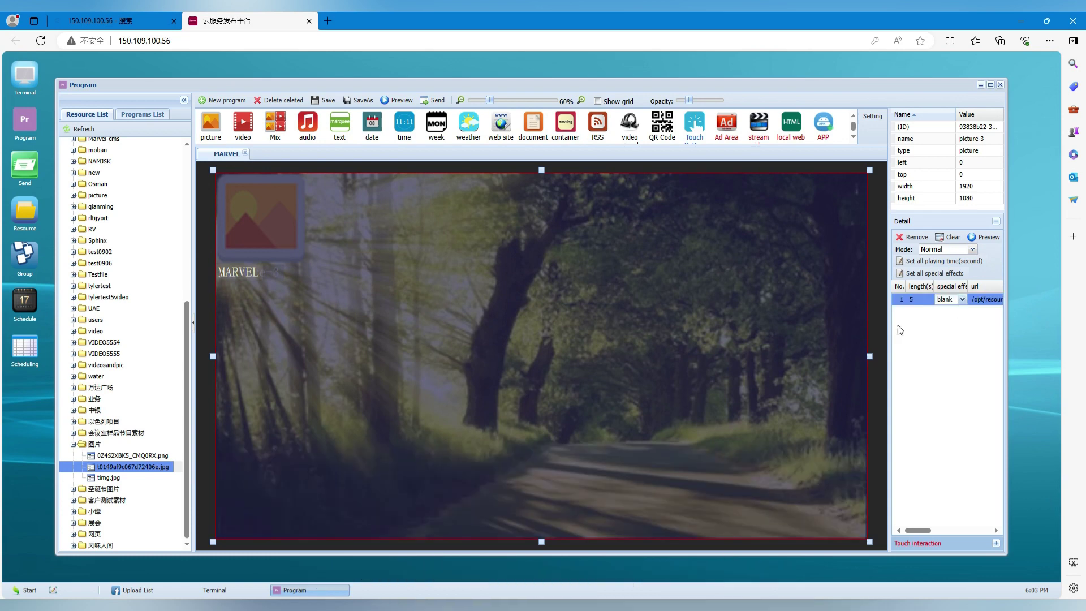
click(920, 301)
drag(920, 300, 898, 306)
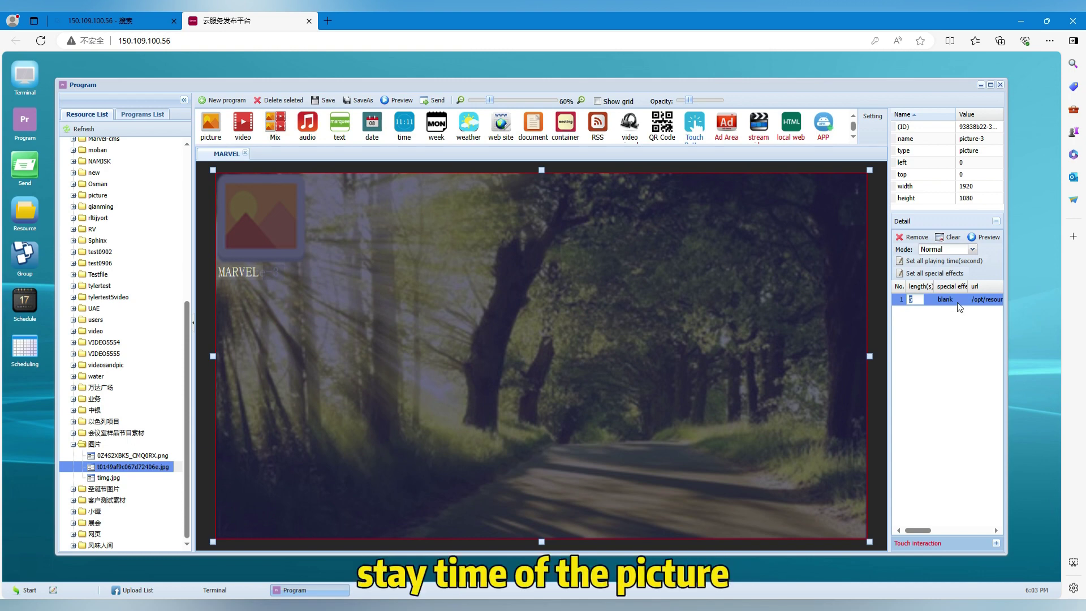
click(154, 457)
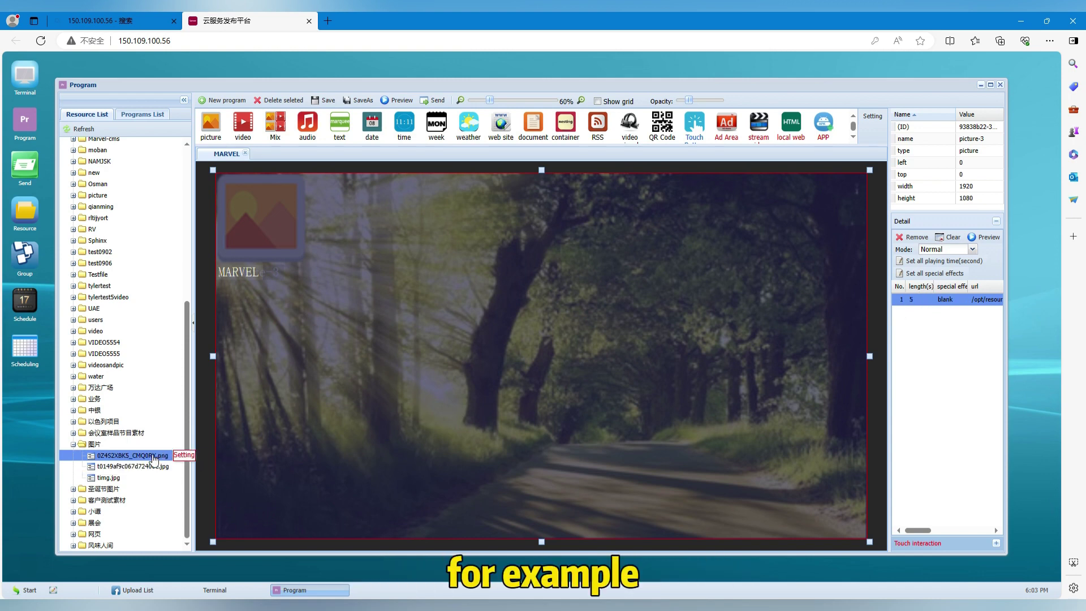
drag(154, 458, 922, 311)
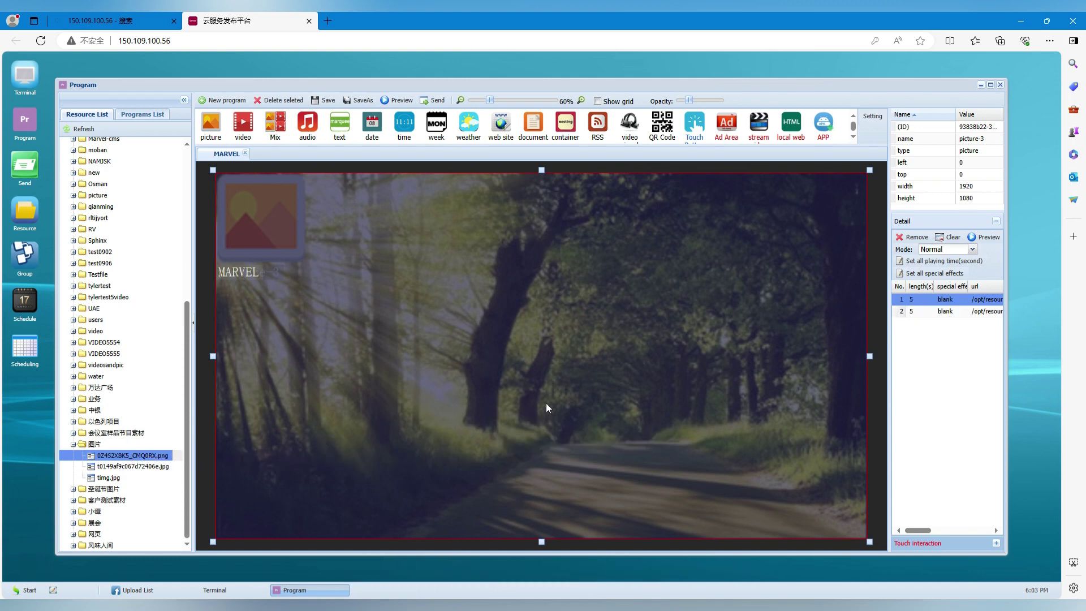
- Set the two images' lengths to 10 and 50 seconds, then send MARVEL
click(920, 299)
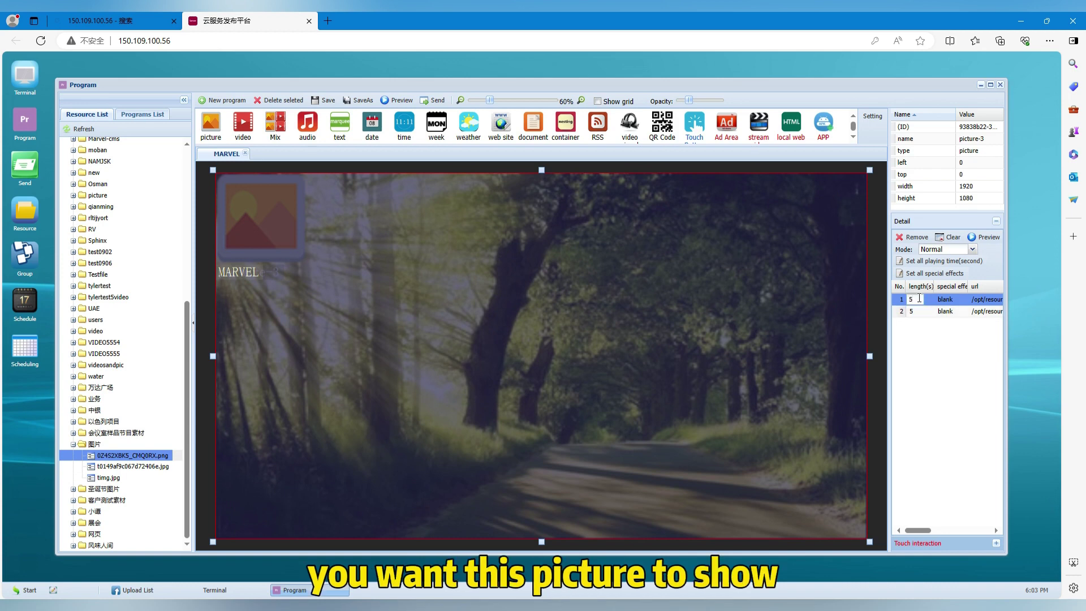
text(10)
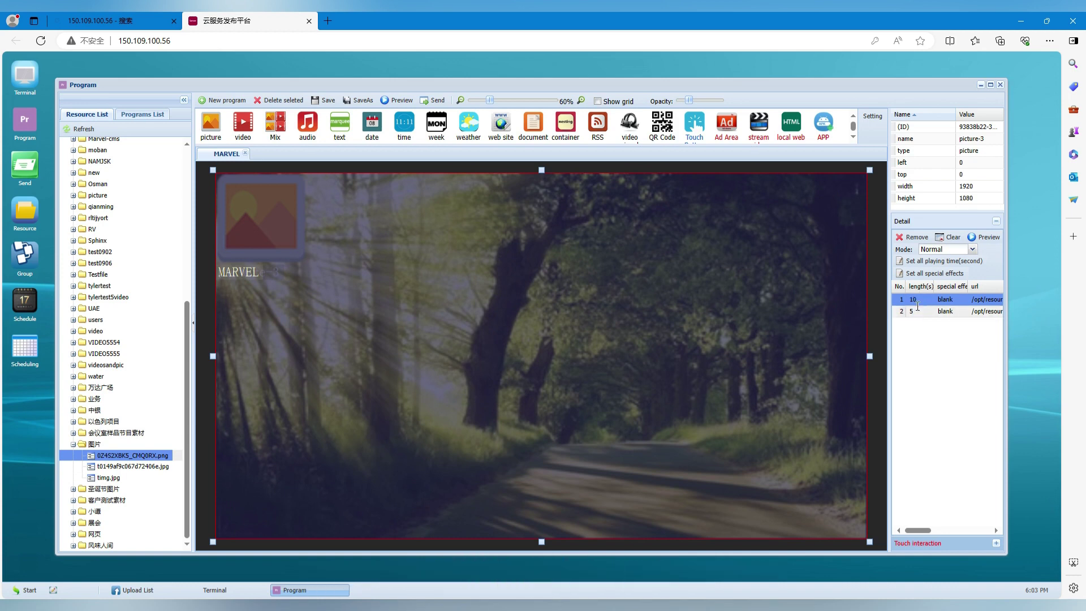
click(917, 312)
text(0)
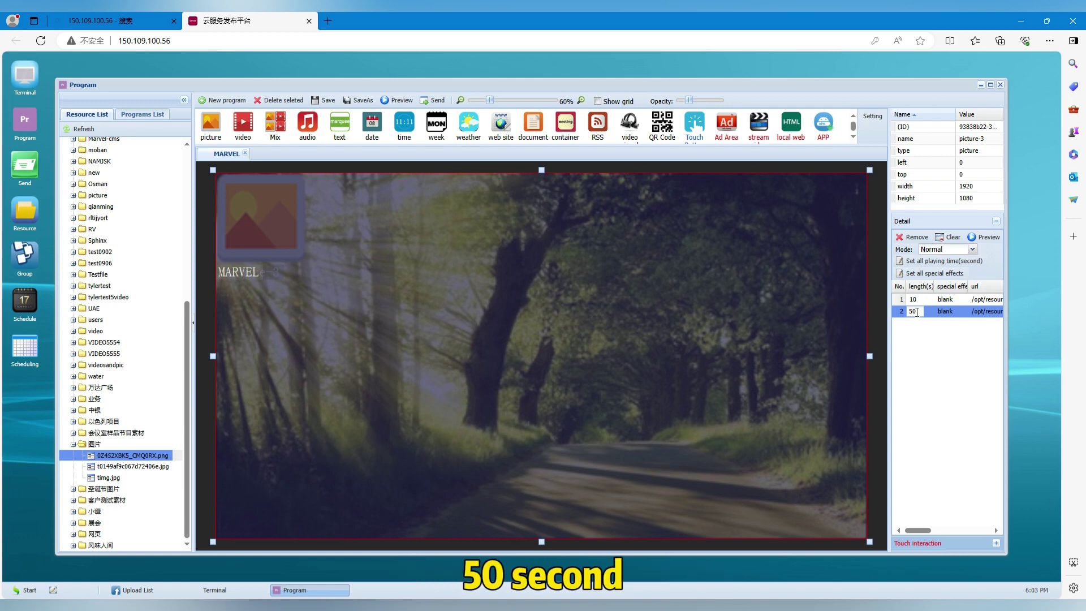
click(951, 342)
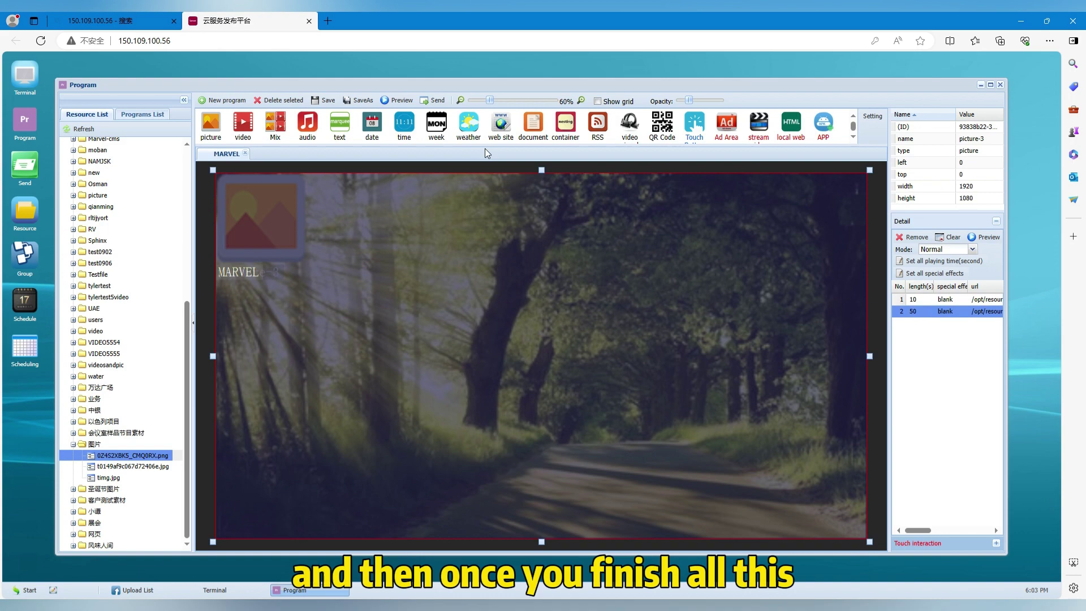
click(435, 102)
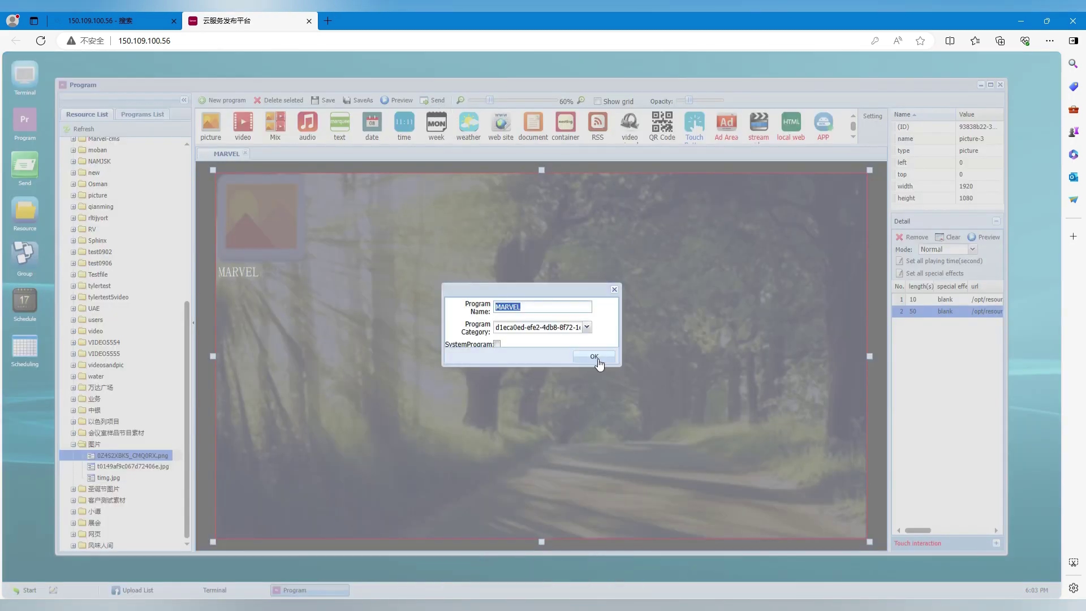
click(599, 361)
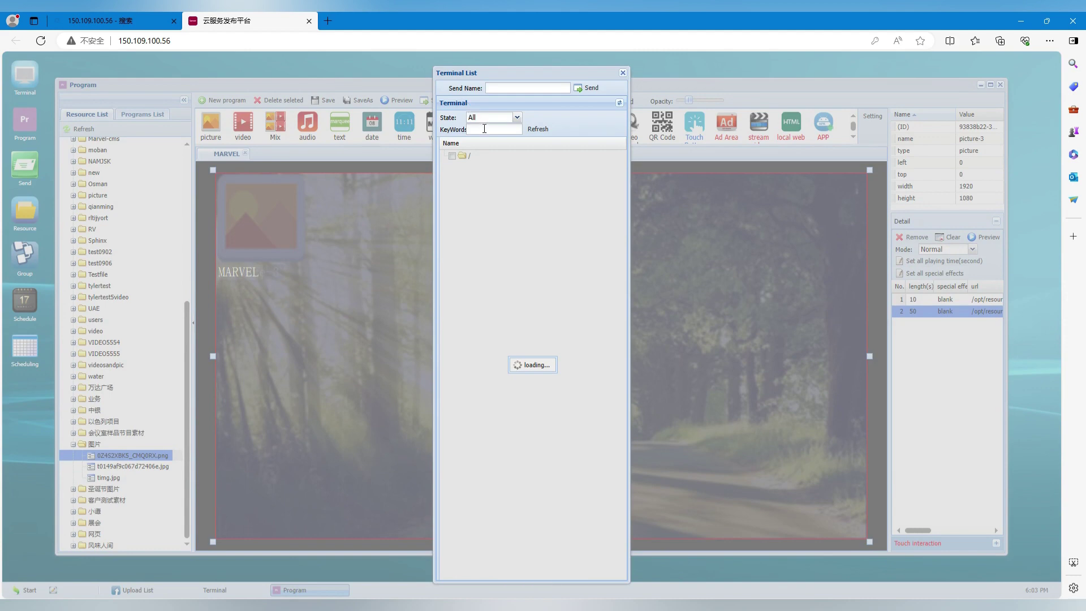
- Focus the KeyWords search field in the Terminal List send dialog
click(482, 131)
- Close the send list, delete the forest picture, and add video-4 sized 1920×530 at top
click(623, 73)
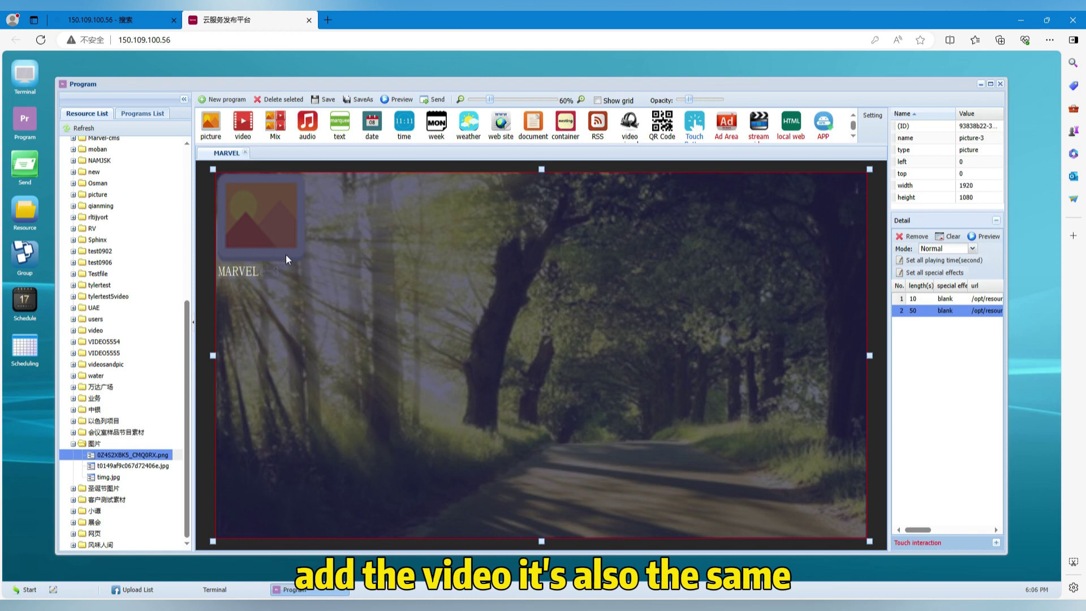
click(268, 100)
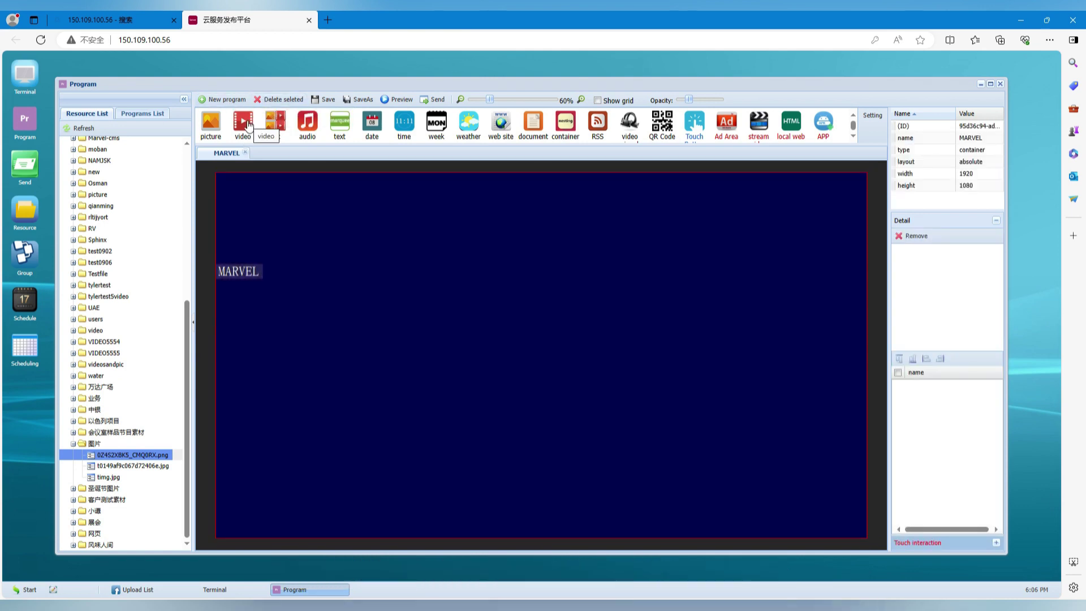
click(248, 126)
drag(431, 294, 872, 399)
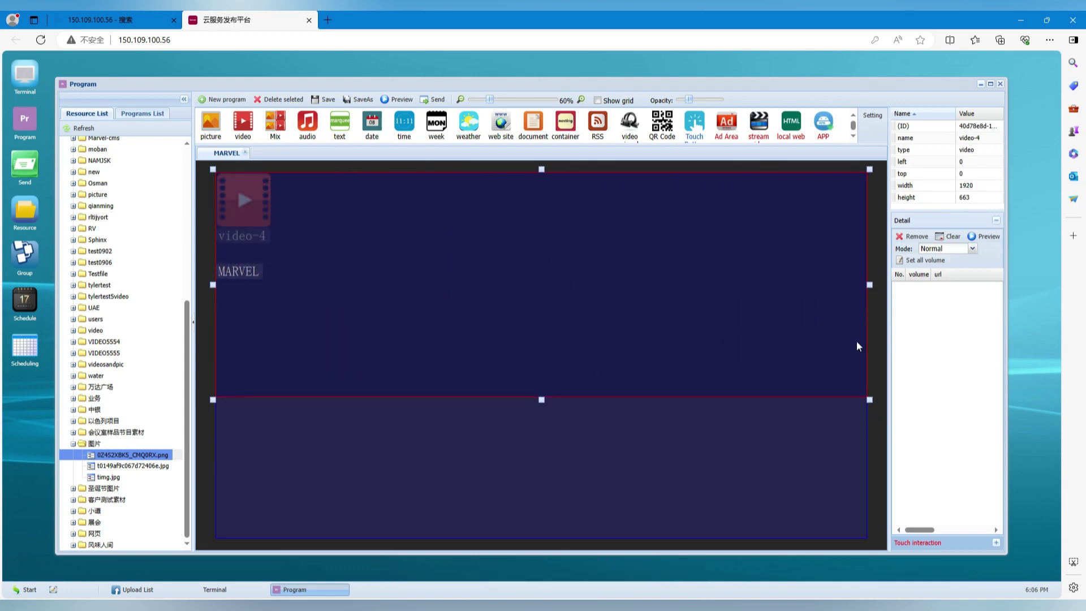
drag(870, 399, 875, 379)
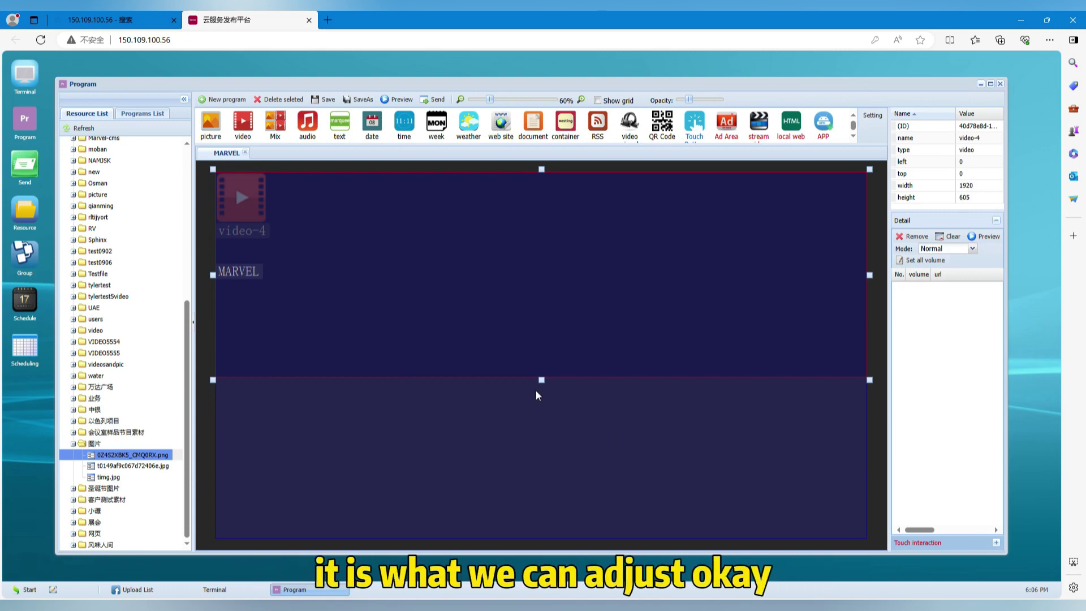
drag(541, 380, 541, 355)
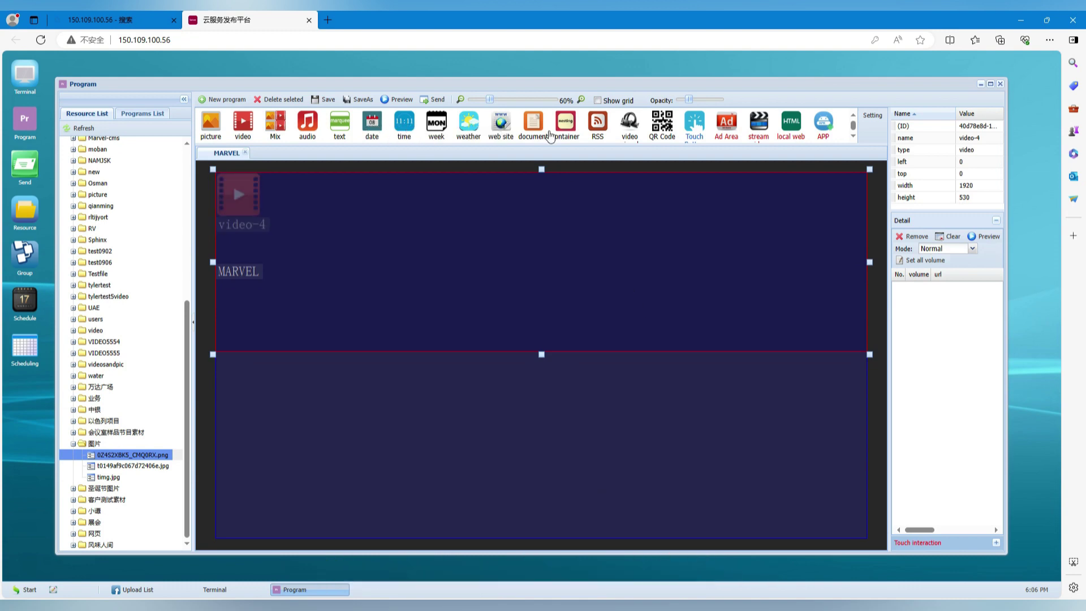
- Add date element date-5 in the top-left corner, resized to 370×90
click(371, 123)
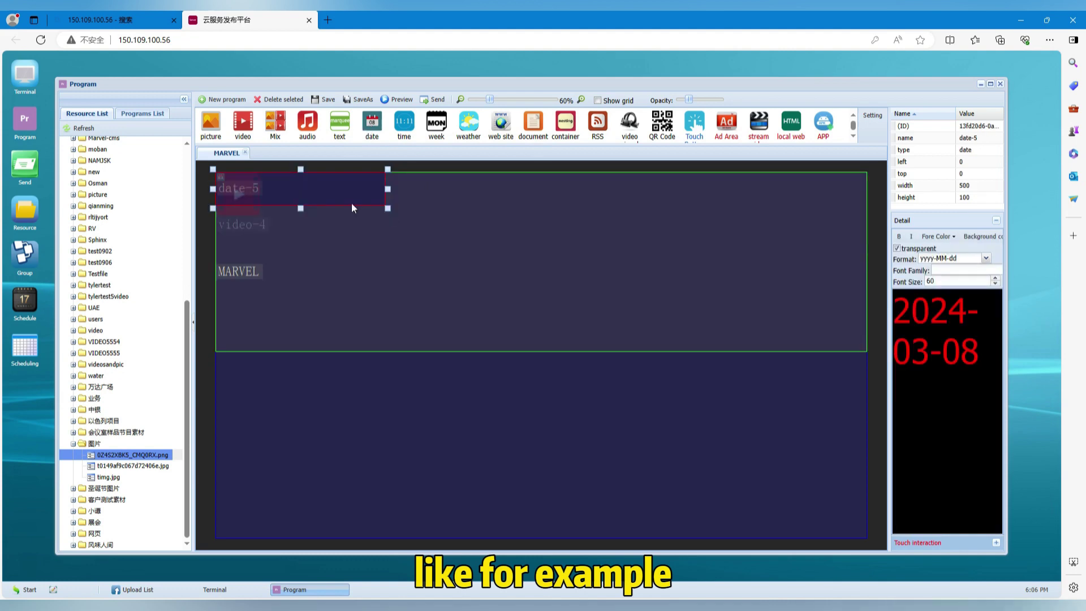
drag(388, 208, 344, 204)
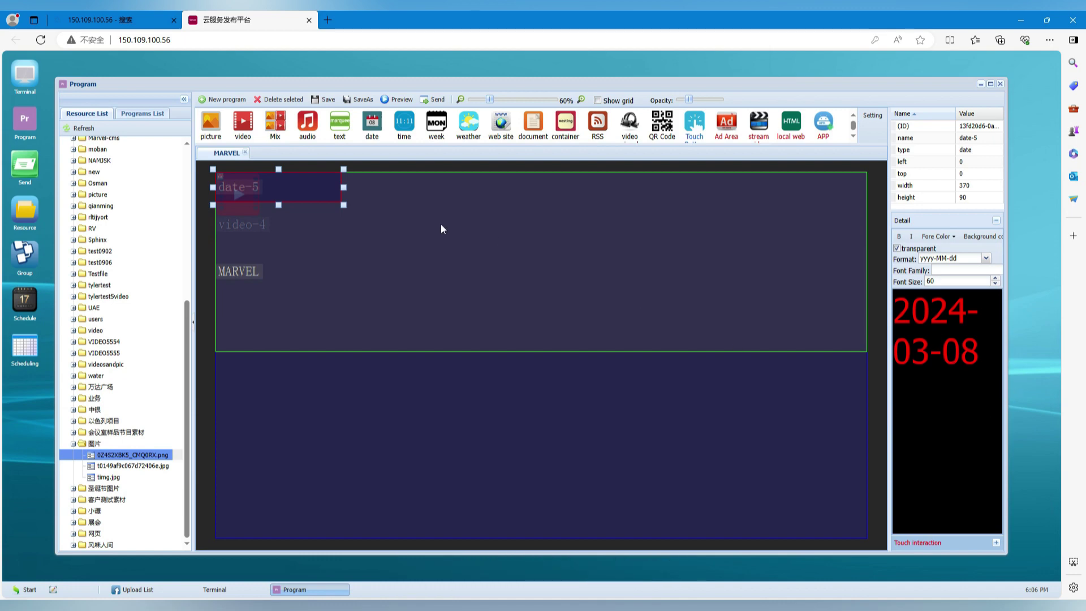
- Add video-6 below video-4 and resize it to 1916×546 at top 534
click(570, 332)
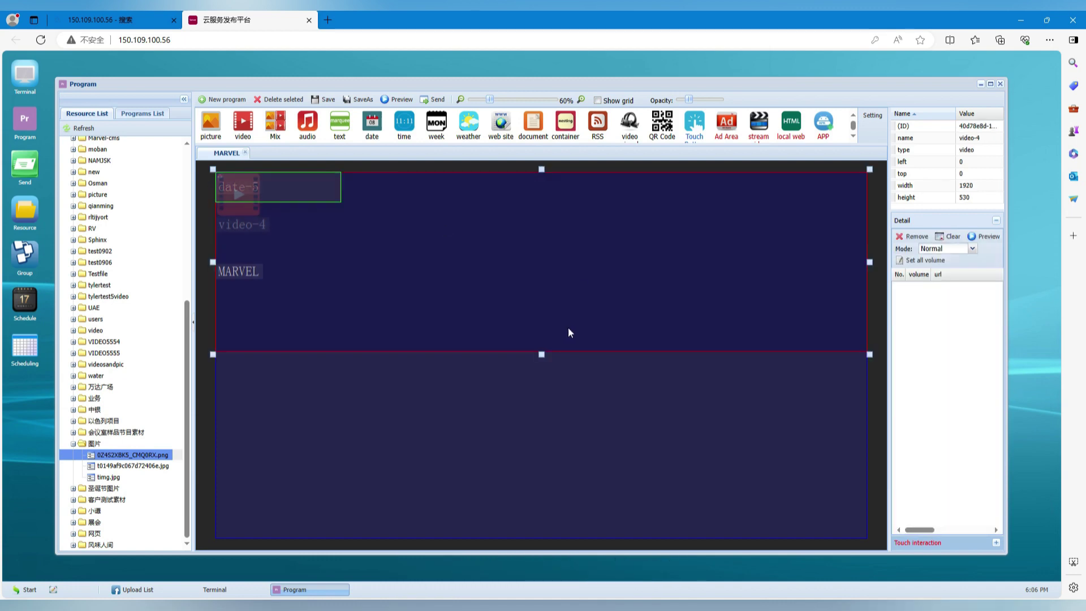
click(243, 124)
drag(367, 260, 341, 412)
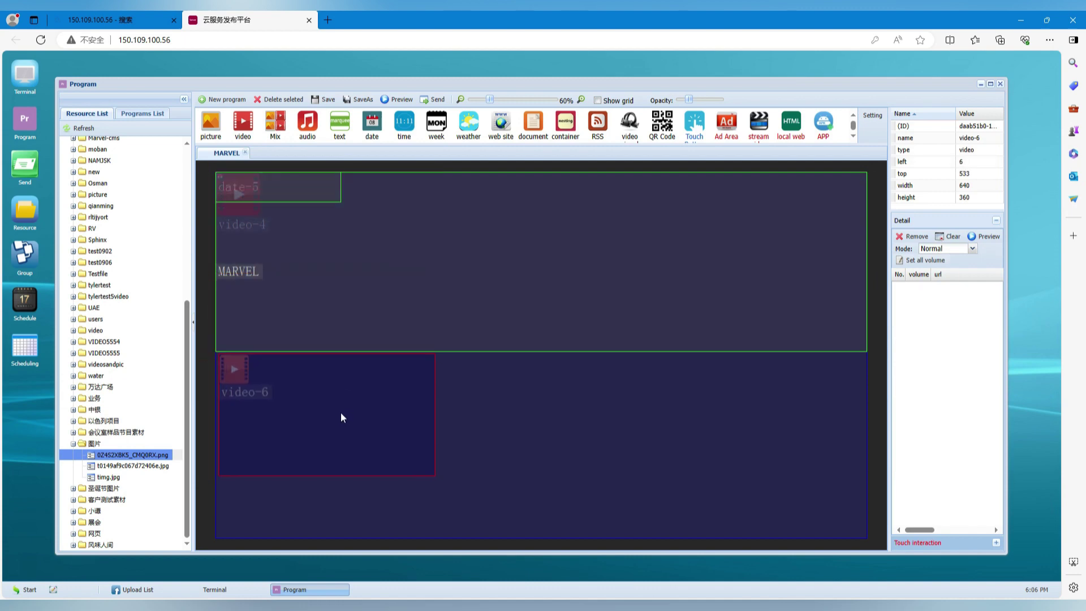
drag(436, 479, 870, 541)
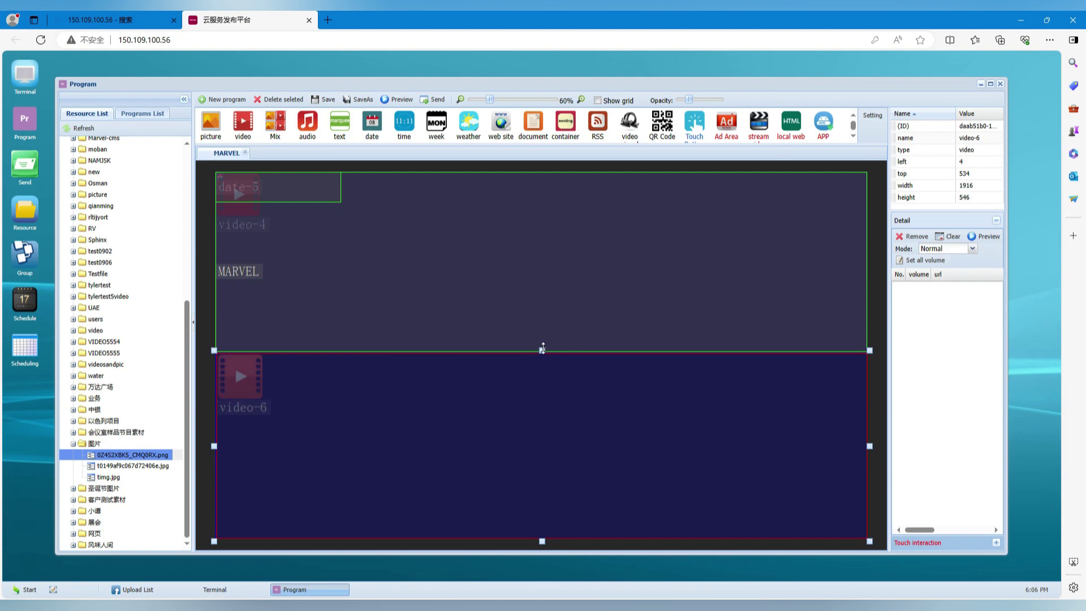
click(536, 289)
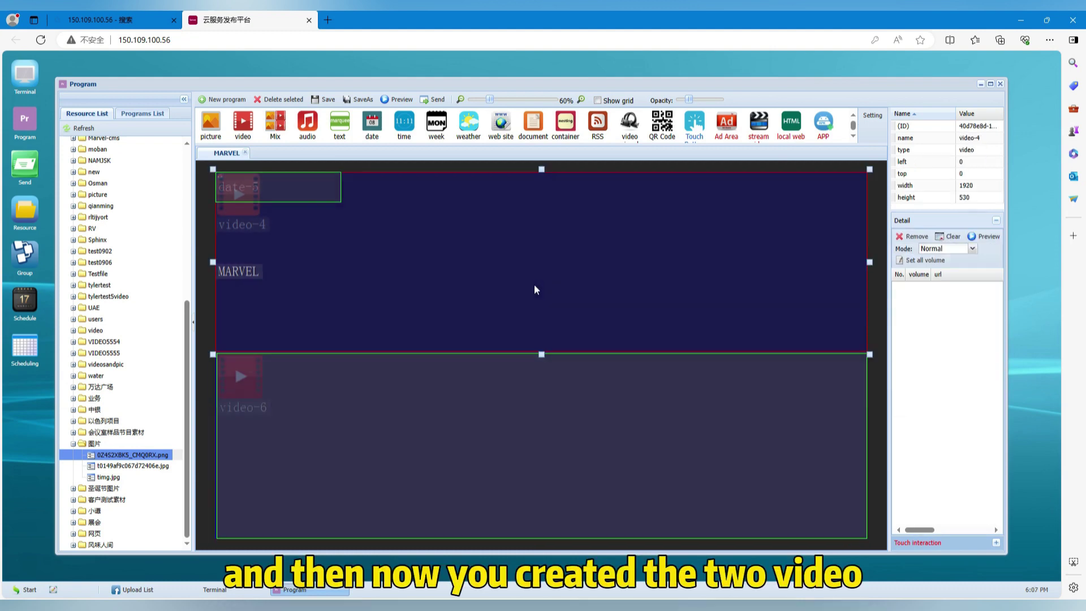
click(430, 471)
click(440, 256)
click(426, 417)
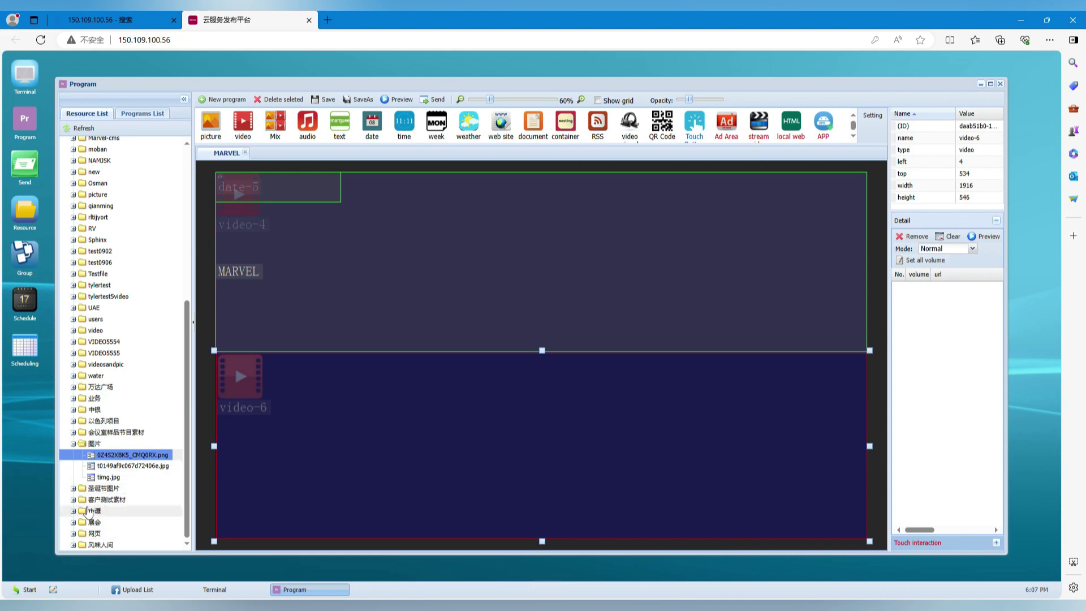
- Drag mp4 clips from Sphinx > 视频 into the video regions, iceland_waterfall4.mp4 into video-6
scroll(99, 447, up, 4)
scroll(99, 447, up, 4)
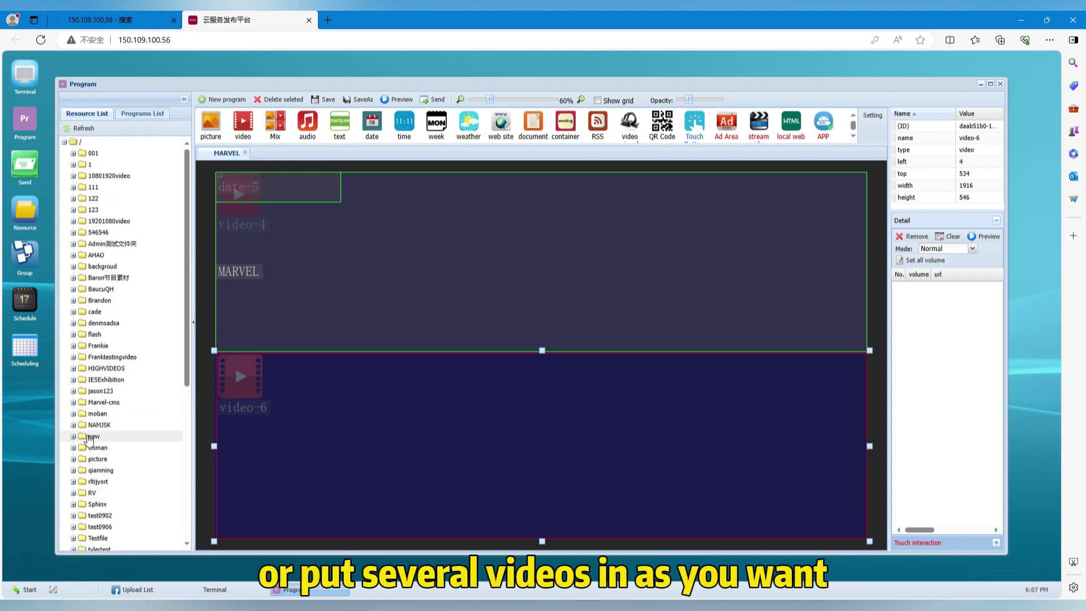
scroll(90, 436, down, 8)
click(130, 528)
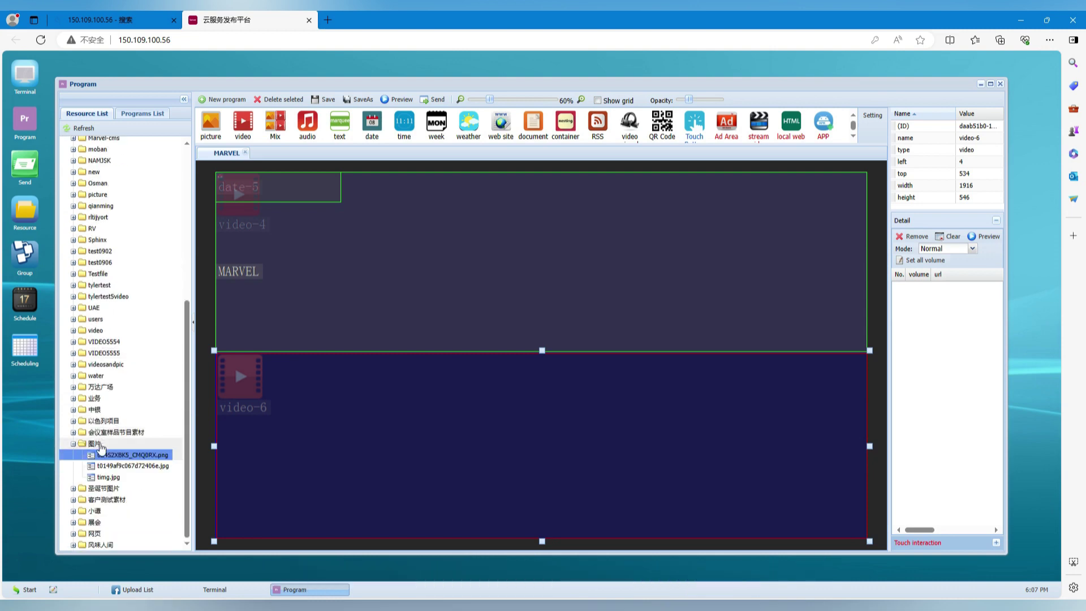
scroll(101, 495, up, 4)
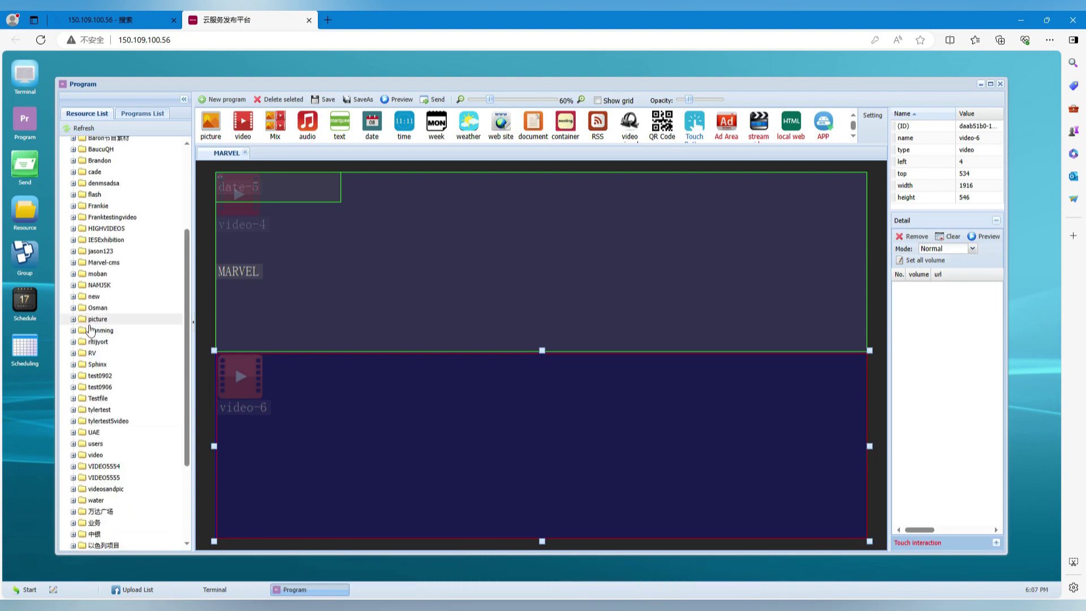
scroll(111, 396, down, 4)
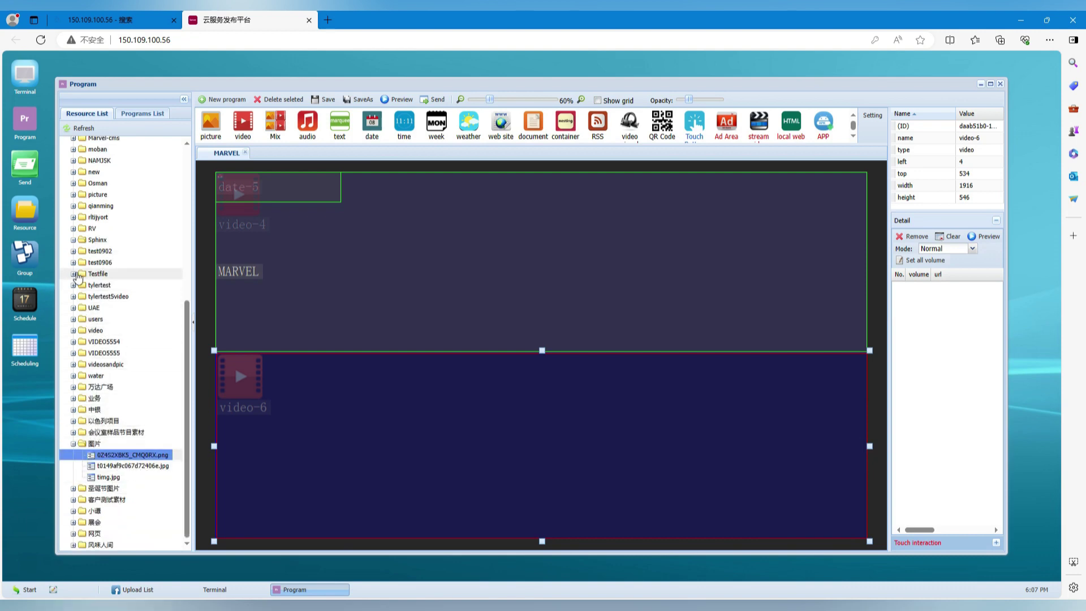
click(73, 240)
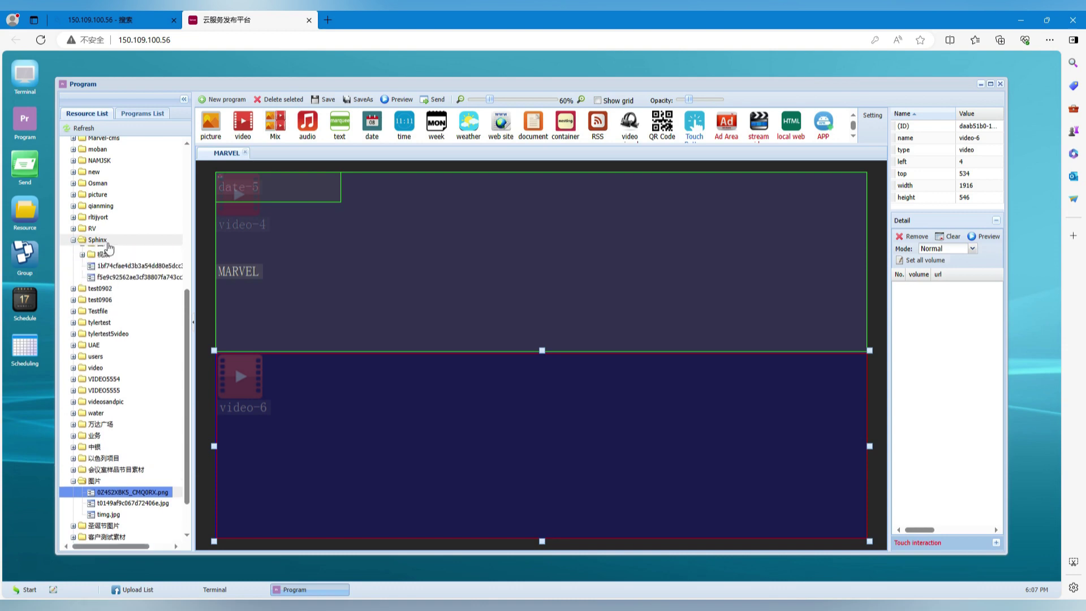
click(82, 263)
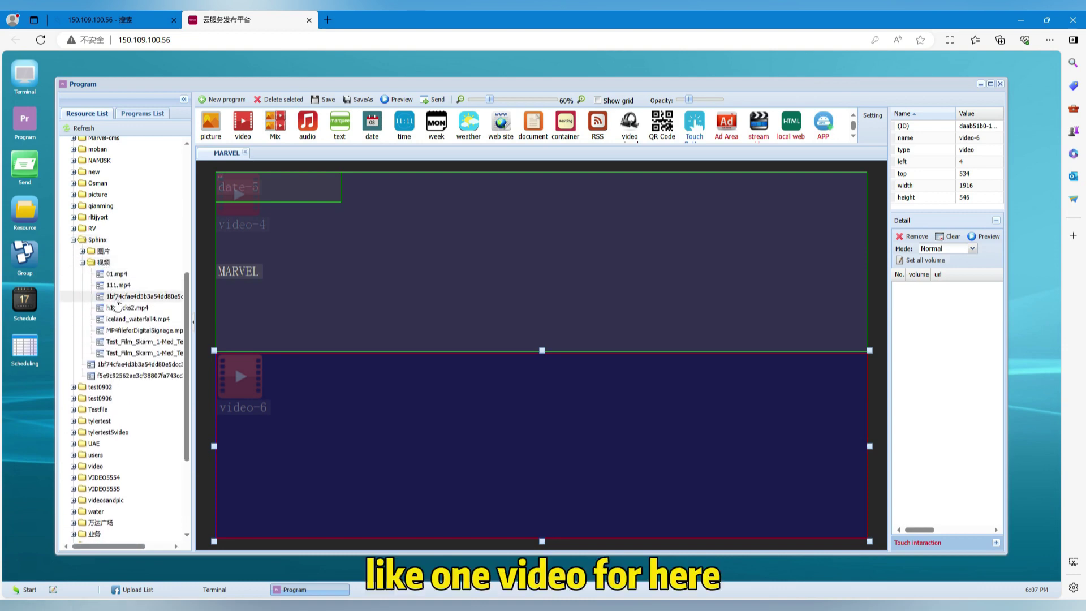
drag(124, 296, 446, 286)
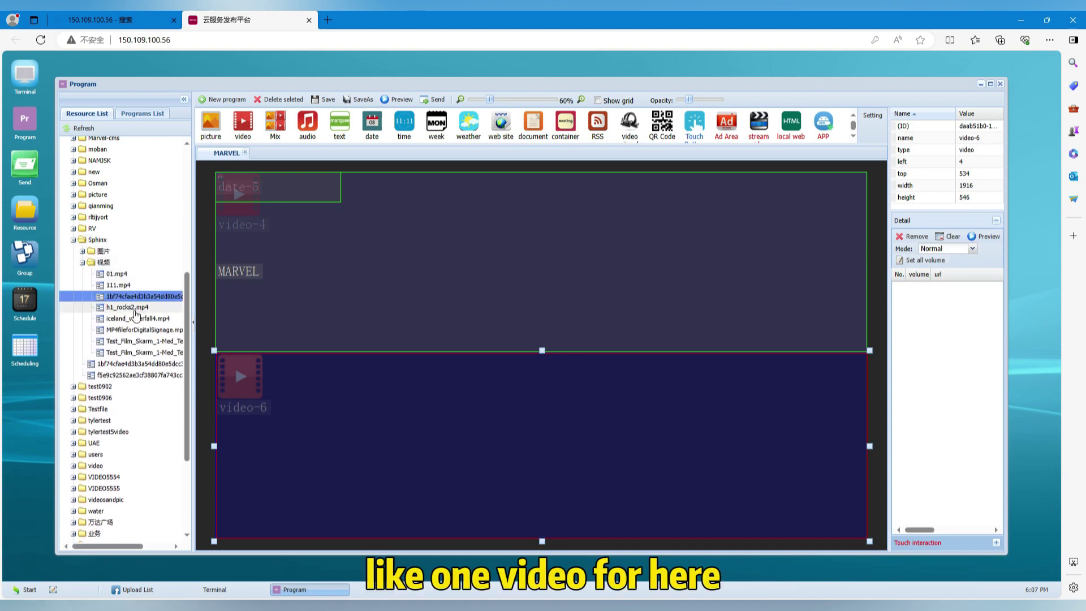
drag(133, 319, 379, 287)
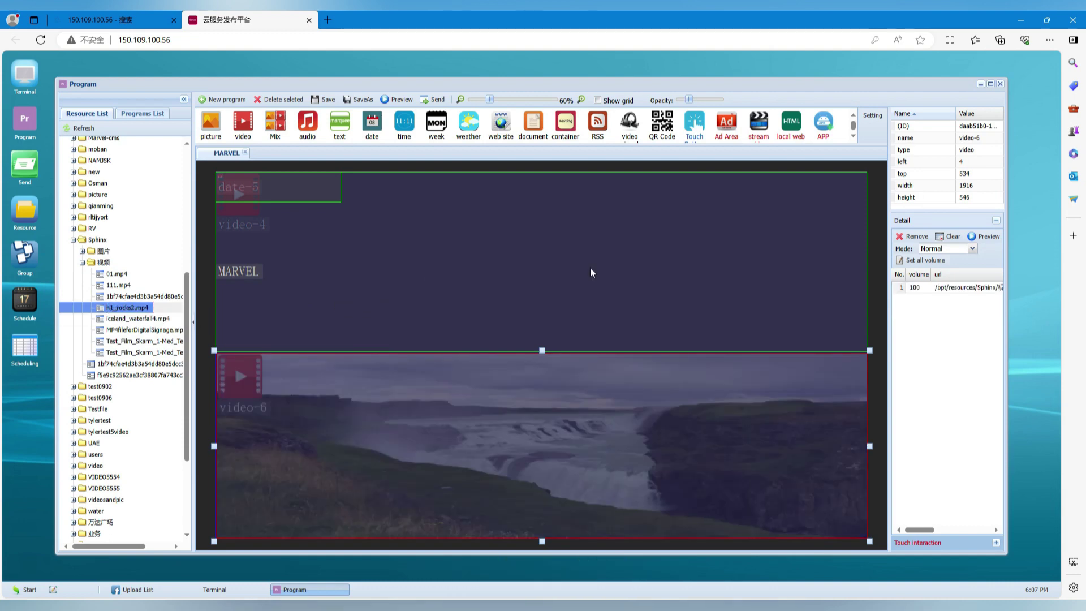
- Review the clip url lists of the upper video-4 and lower video-6 regions in Detail
click(637, 294)
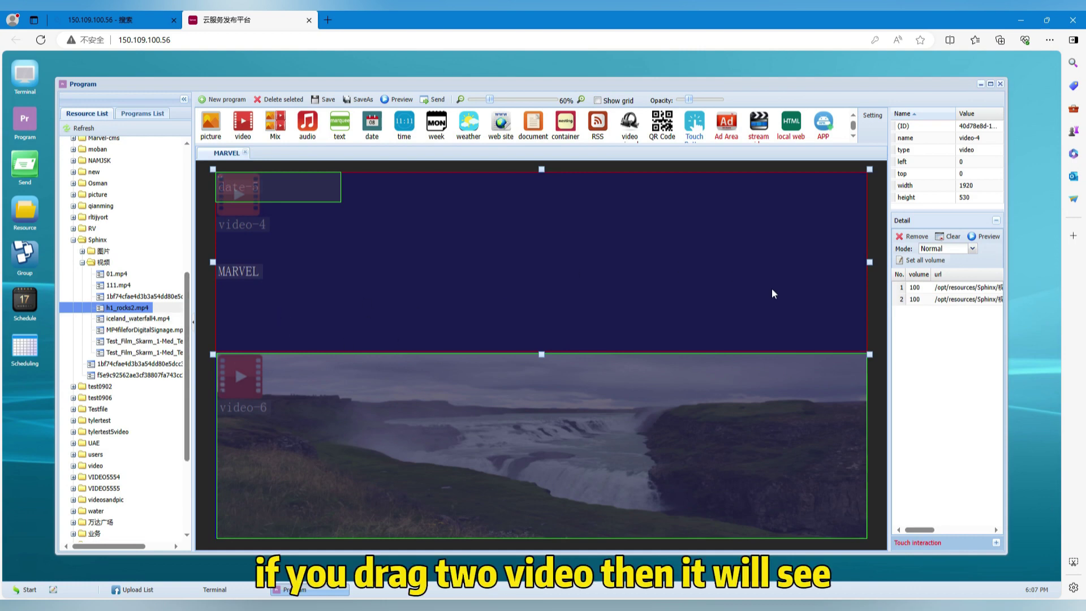
click(470, 433)
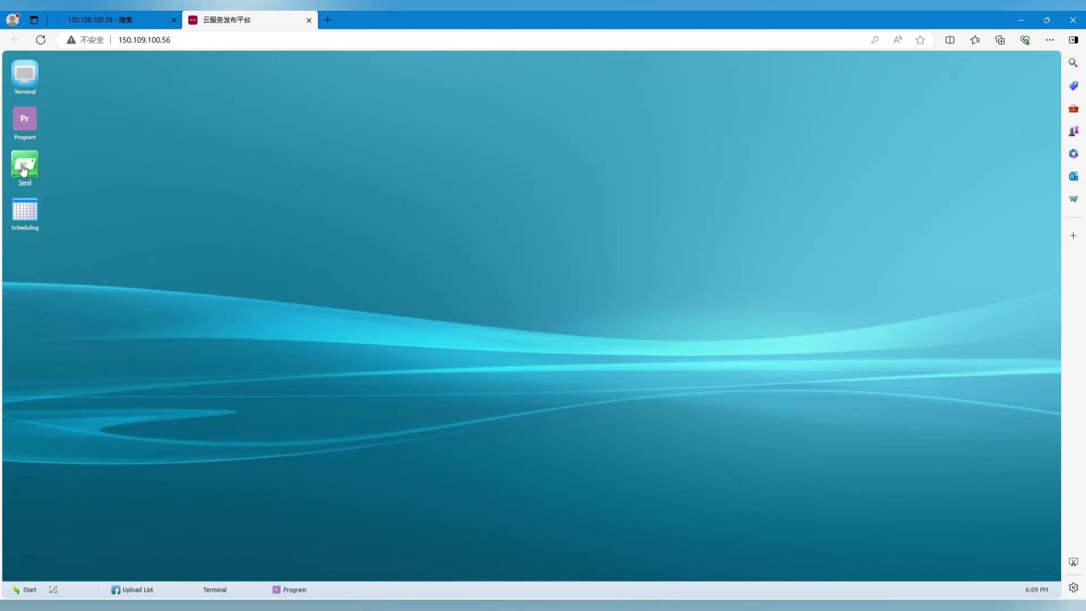
- Open the Send window listing programs with effective time 00:00:00–23:59:59, 2024-03-07 to 2025-03-08
click(23, 168)
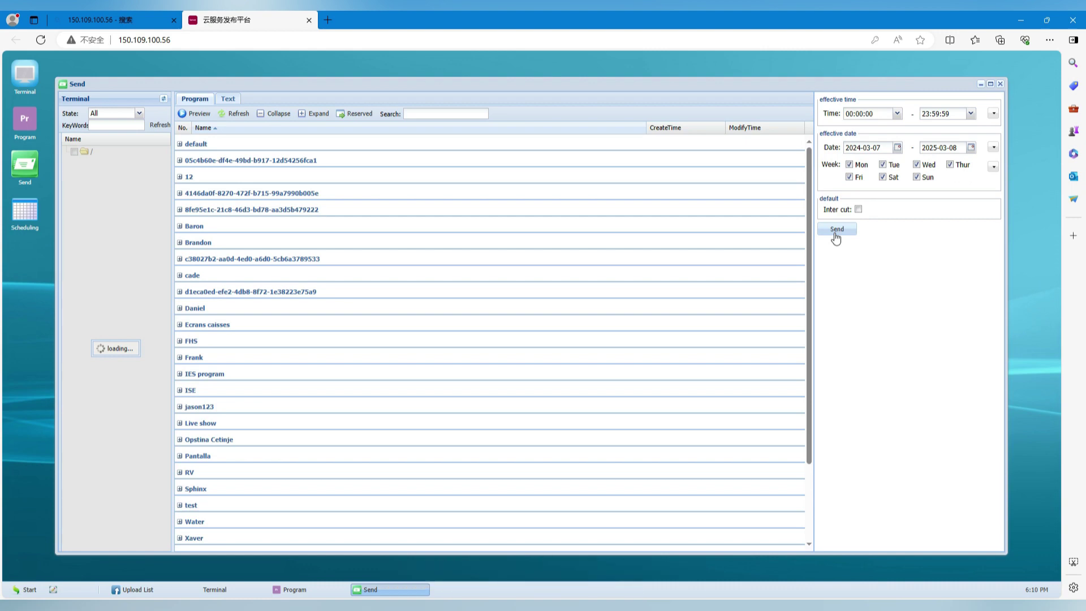
- Close the Send window to return to the web desktop
click(1001, 85)
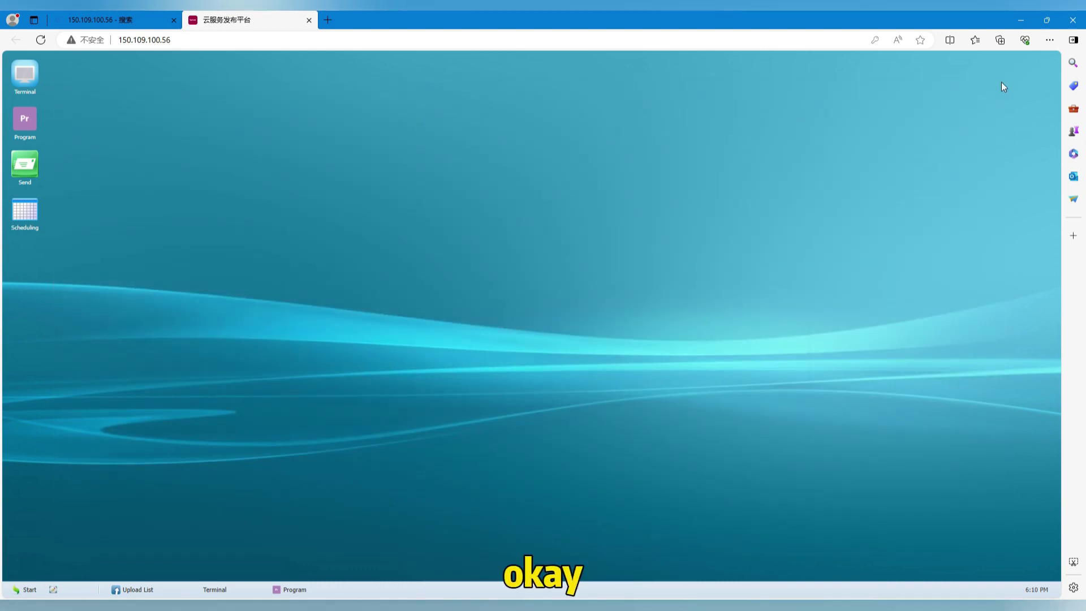